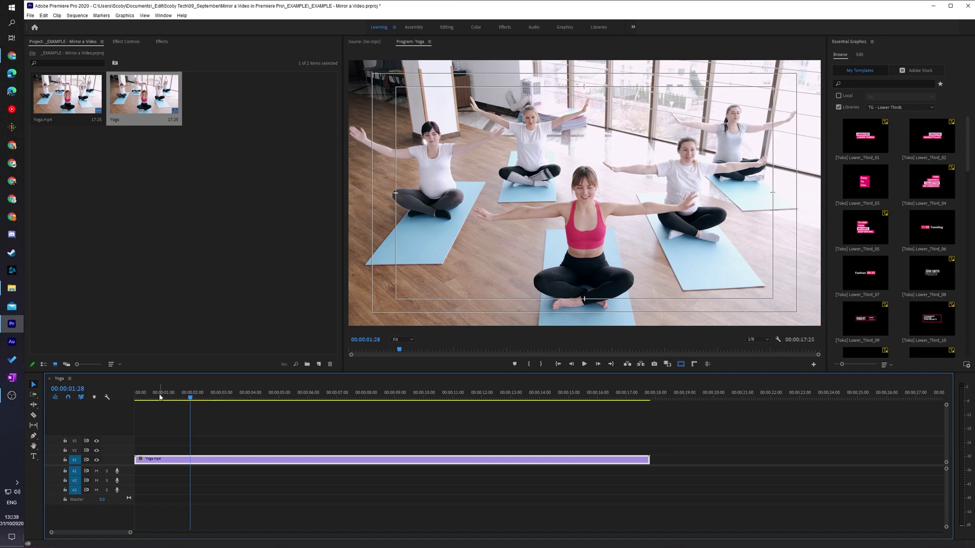
- Scrub the playhead a few seconds into the Yoga clip to preview the footage
mouse_move(152, 397)
left_mouse_down()
mouse_move(226, 403)
mouse_move(205, 402)
left_mouse_up()
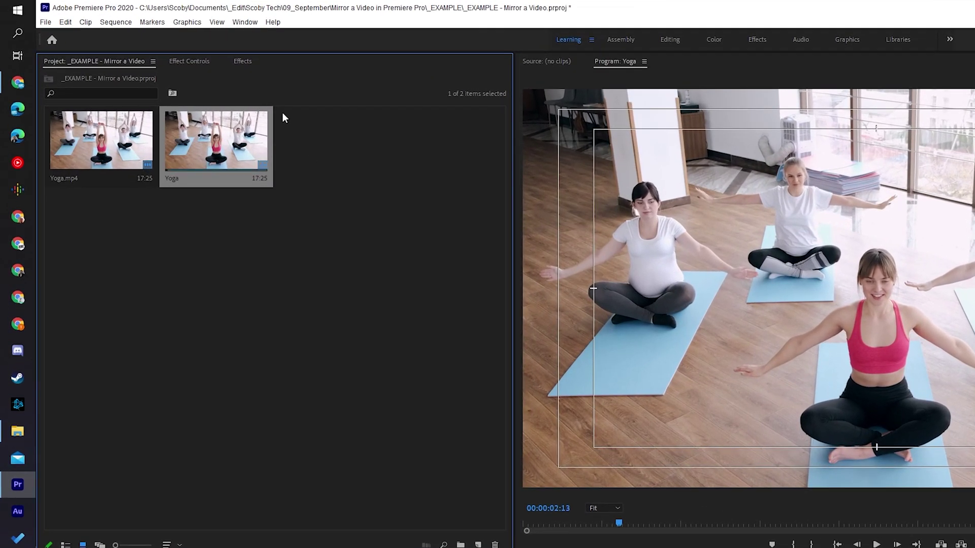
- Show the Effects panel filtered to 'flip', listing Horizontal Flip and Vertical Flip
left_click(240, 62)
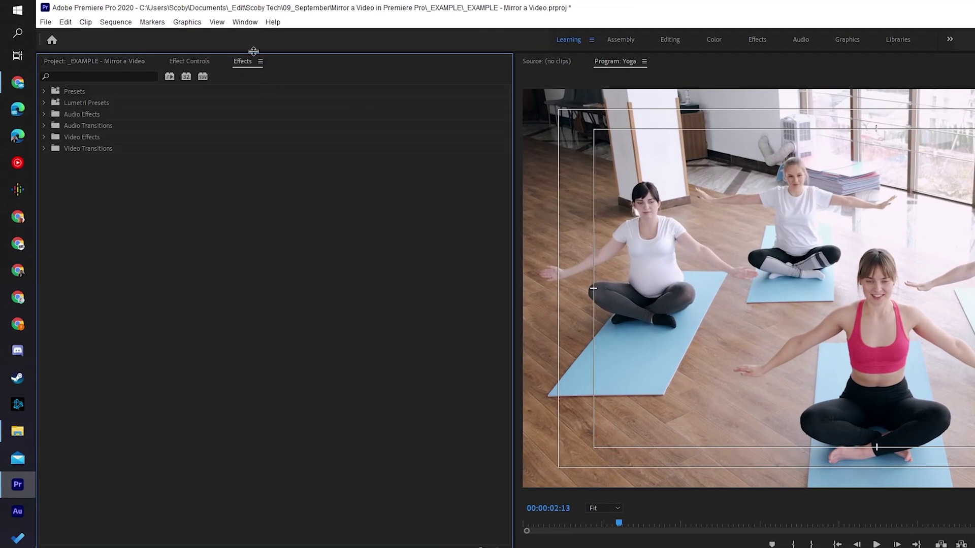
left_click(248, 24)
left_click(271, 220)
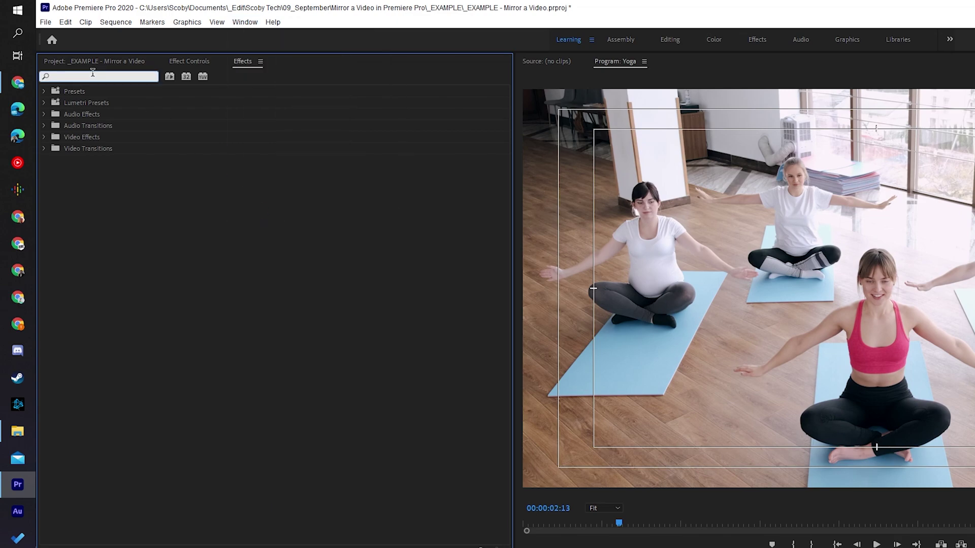
type("flip")
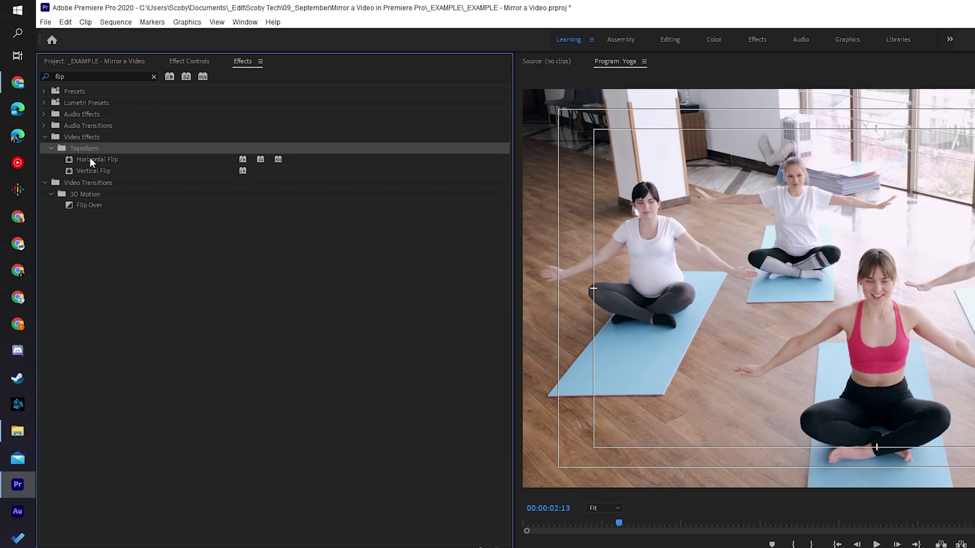
- Drop Horizontal Flip, then Vertical Flip, onto the Yoga clip and move the playhead slightly later
left_click(105, 170)
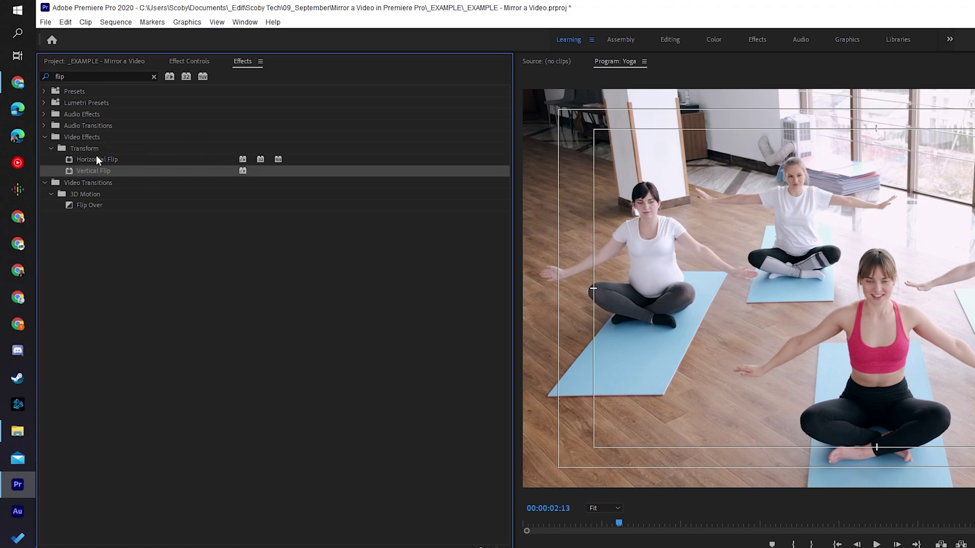
mouse_move(97, 159)
left_mouse_down()
mouse_move(254, 415)
mouse_move(272, 416)
left_mouse_up()
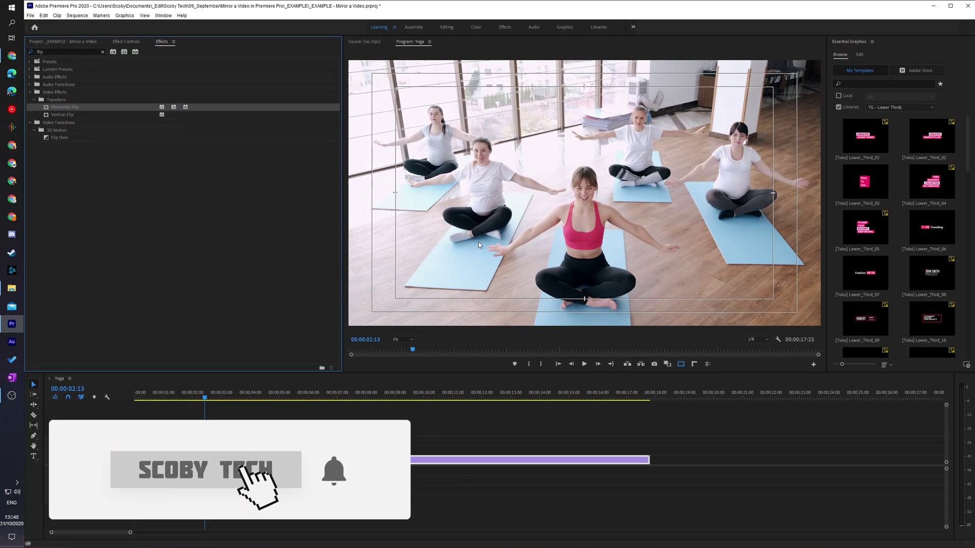
left_click(65, 115)
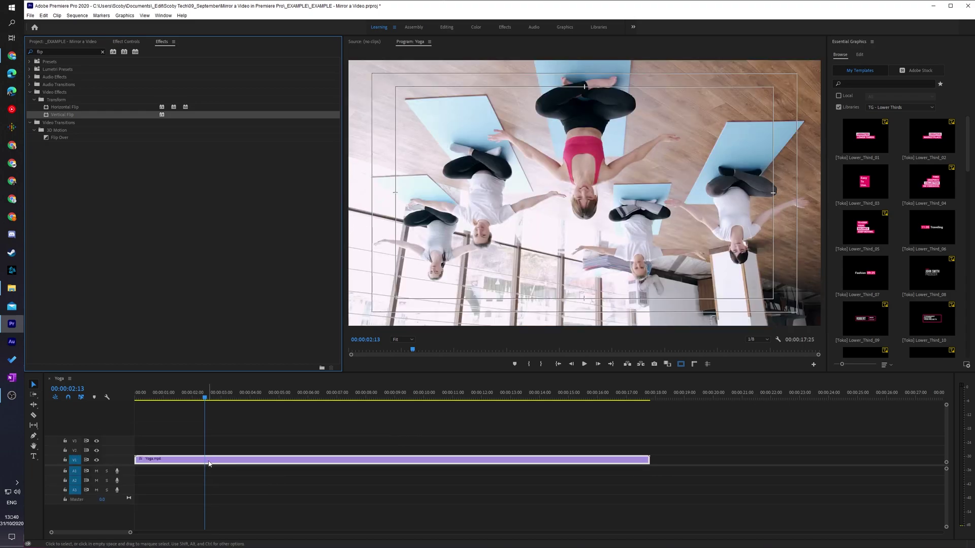
left_click(212, 395)
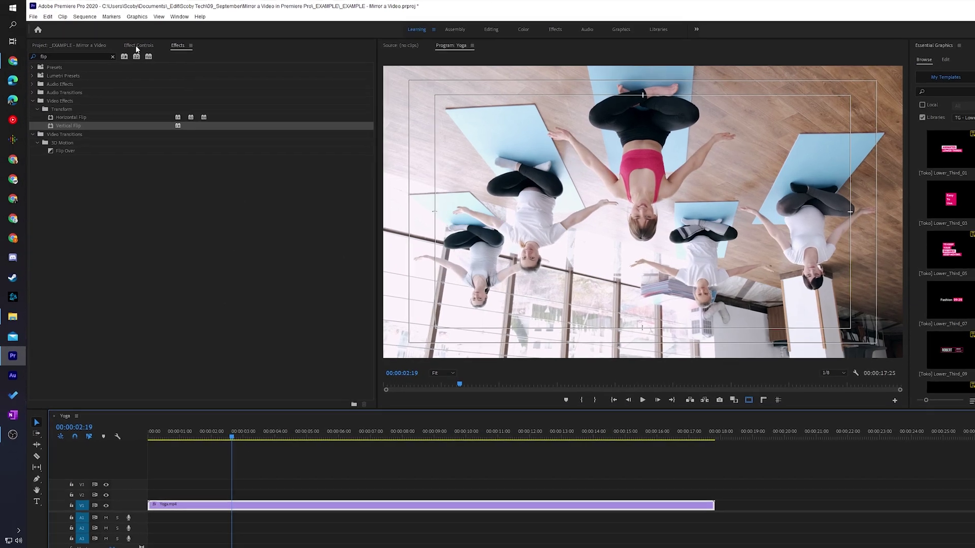
- Show the Yoga clip's Effect Controls and select its Horizontal Flip and Vertical Flip entries
left_click(125, 42)
left_click(245, 22)
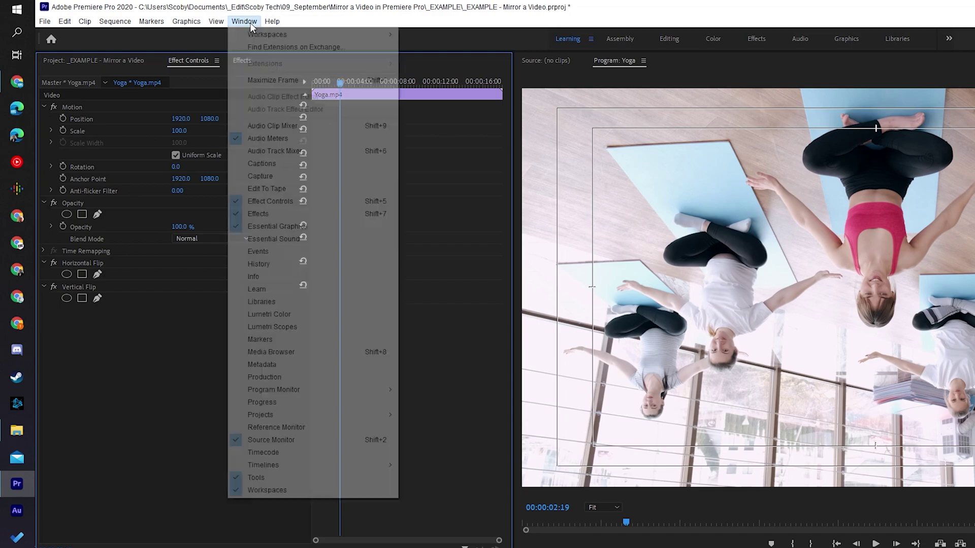
left_click(272, 203)
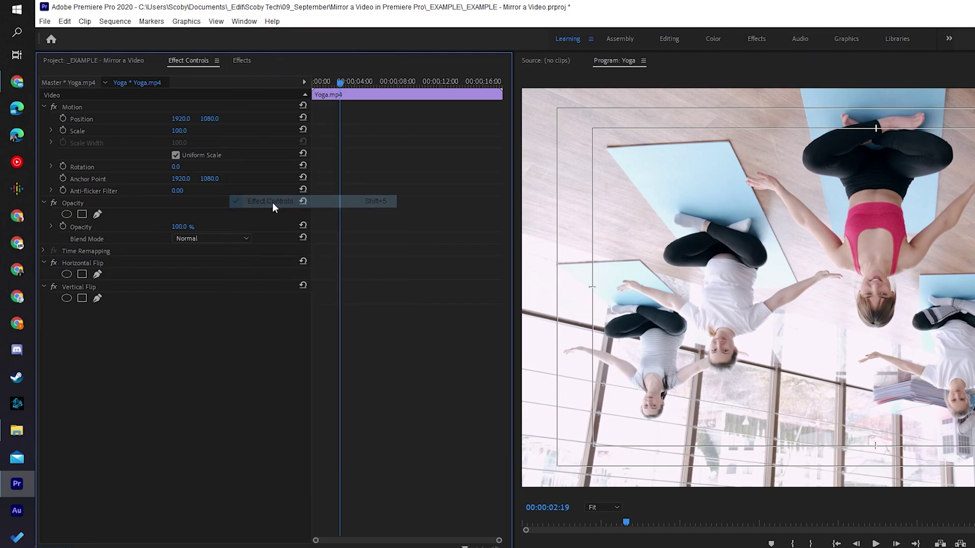
left_click(82, 263)
left_click(79, 287)
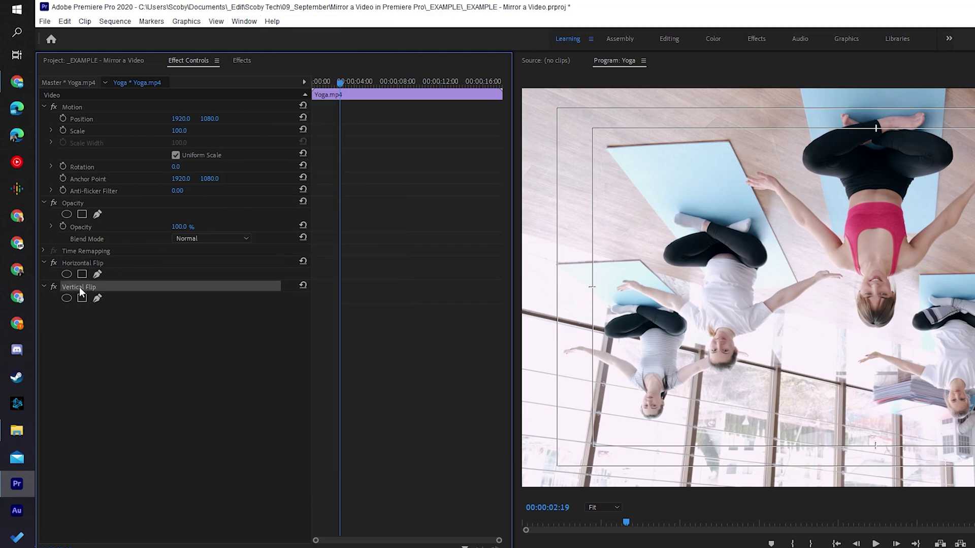